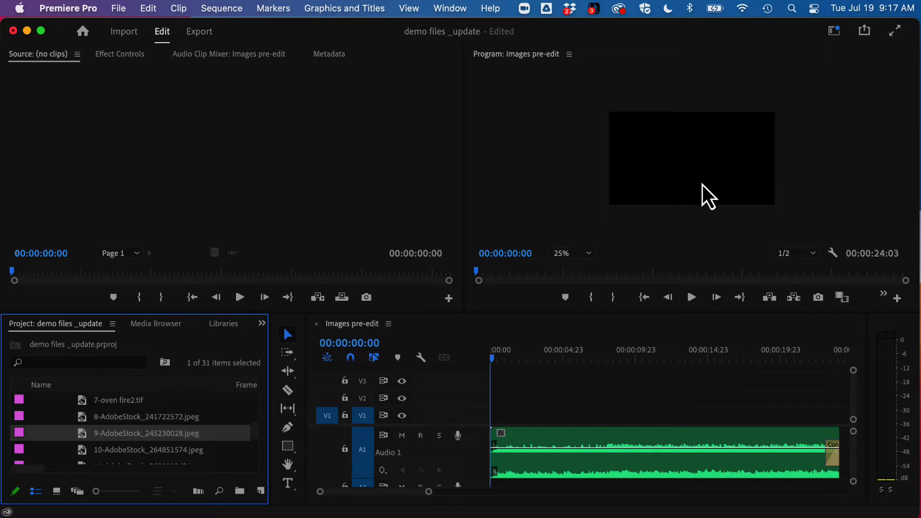
Mark the start of the Images pre-edit sequence, then play it and add markers in time with the music over the first 8 seconds
click(516, 323)
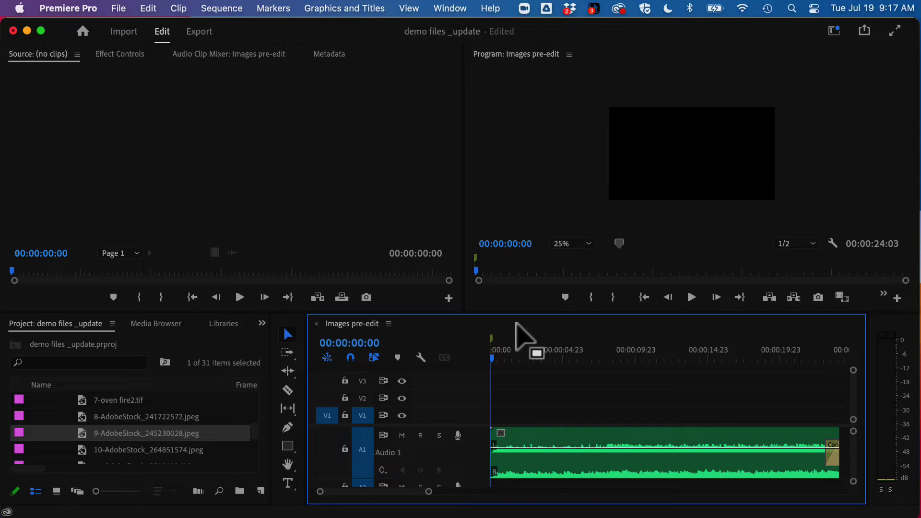
mouse_move(515, 323)
mouse_down()
mouse_move(497, 324)
mouse_move(482, 349)
mouse_move(500, 329)
mouse_up()
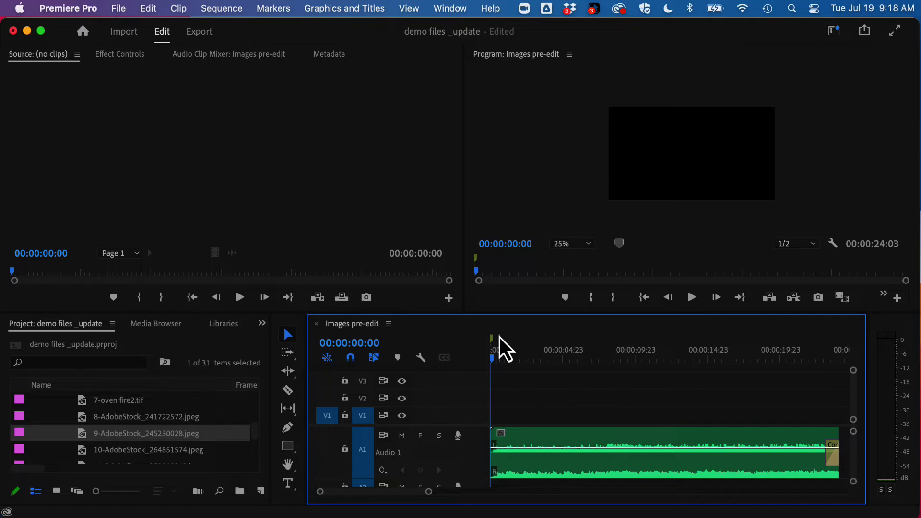
key(space)
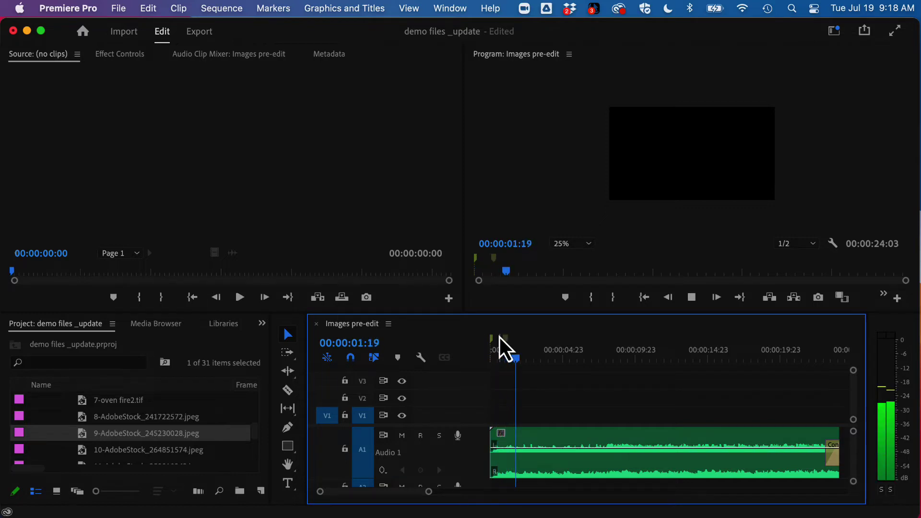
key(m)
key(m)
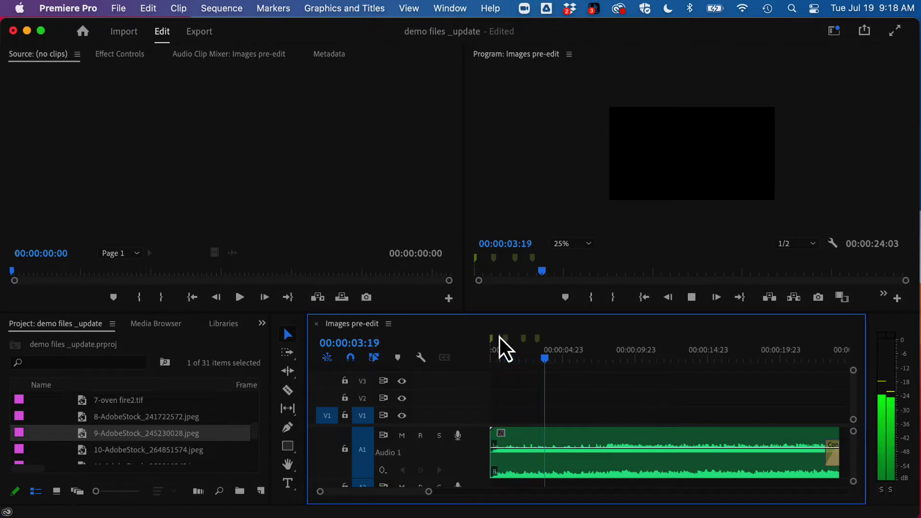
key(m)
key(m)
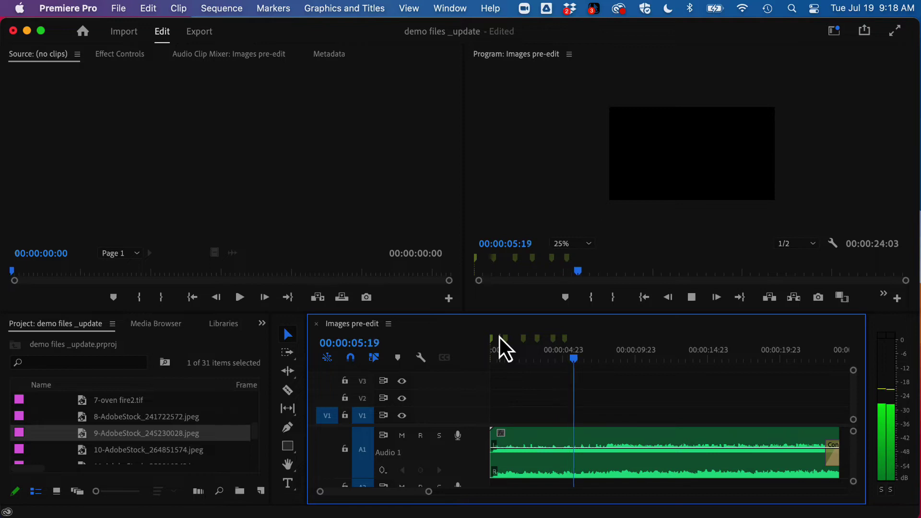
key(m)
key(m)
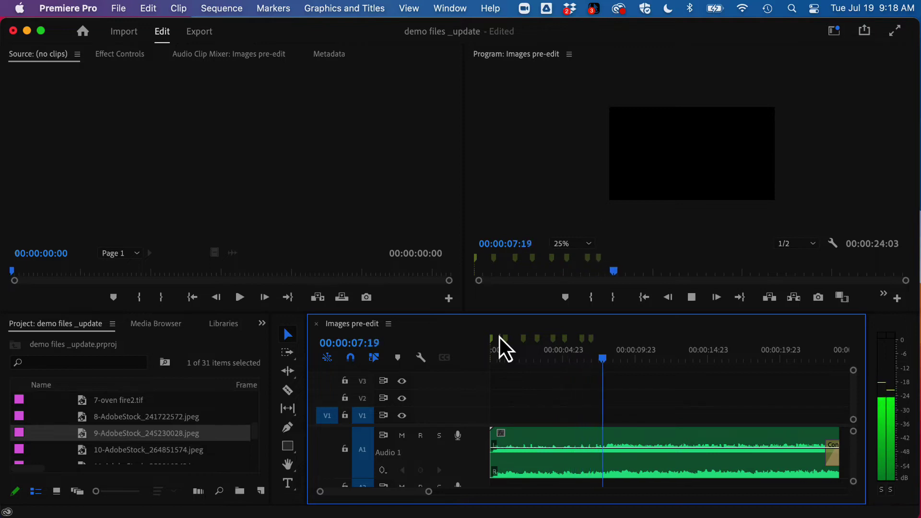
key(m)
key(space)
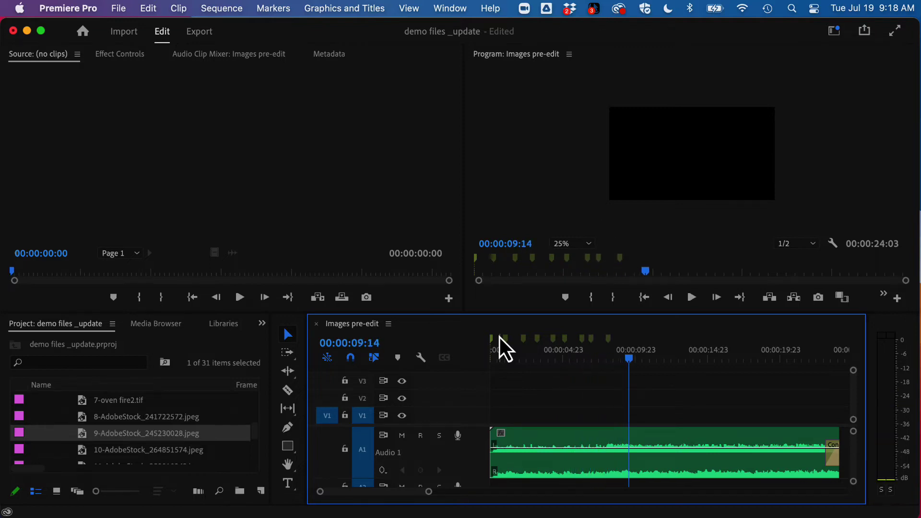
Delete the extra sequence marker at 00:00:06:23
click(592, 340)
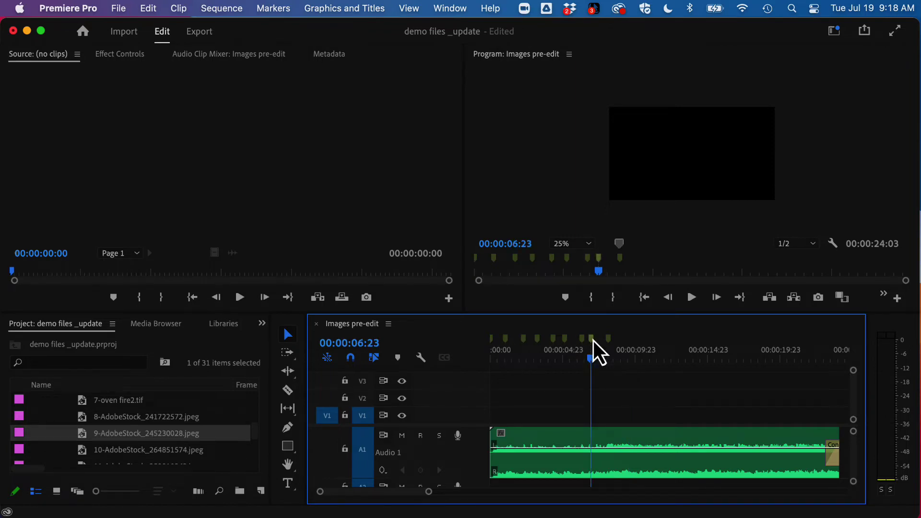
double_click(593, 340)
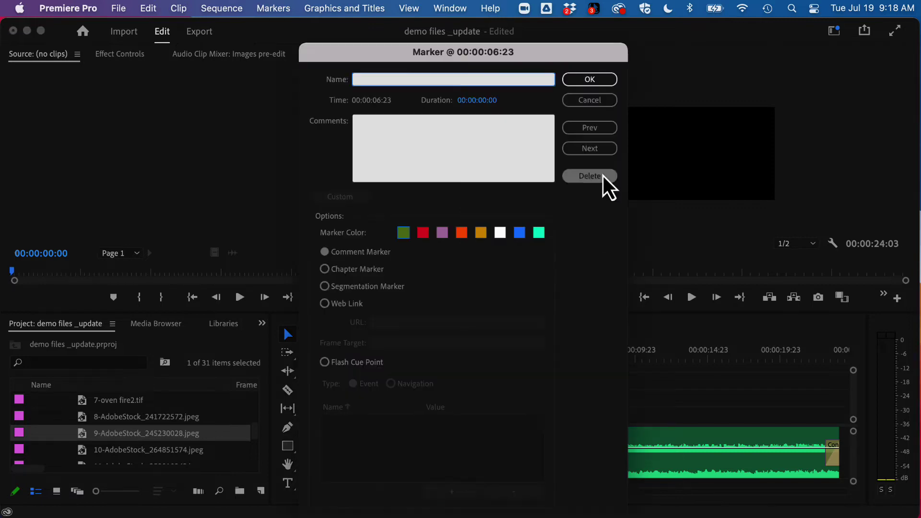
click(594, 176)
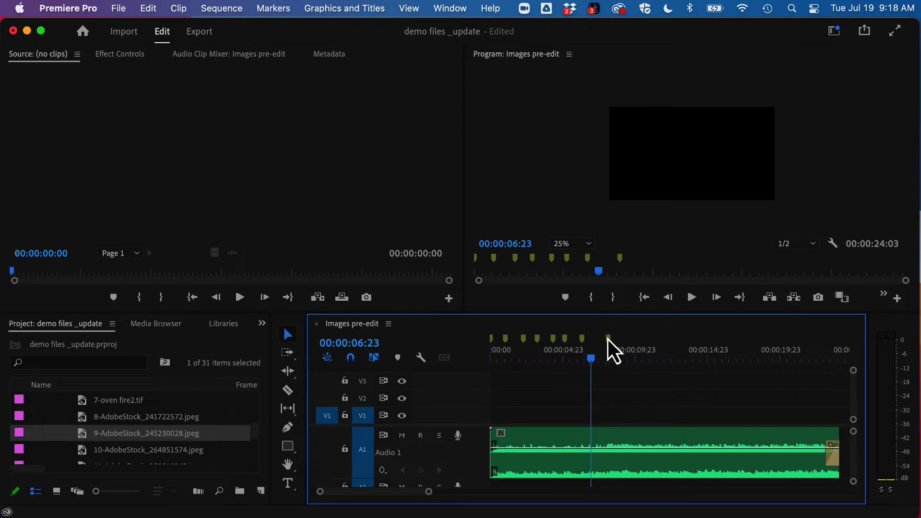
Move the last marker to 00:00:07:16 and play the sequence from the start to check the marker timing
drag(608, 340, 602, 341)
click(602, 341)
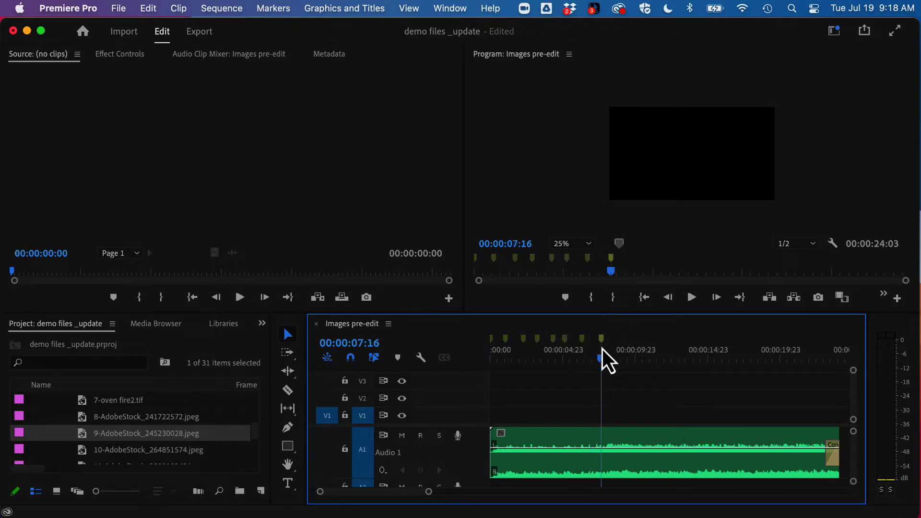
drag(603, 361, 471, 358)
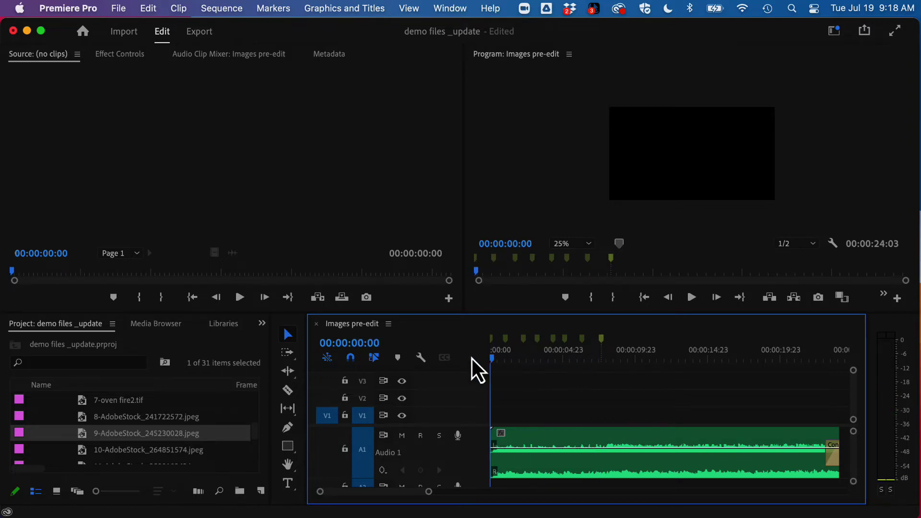
key(space)
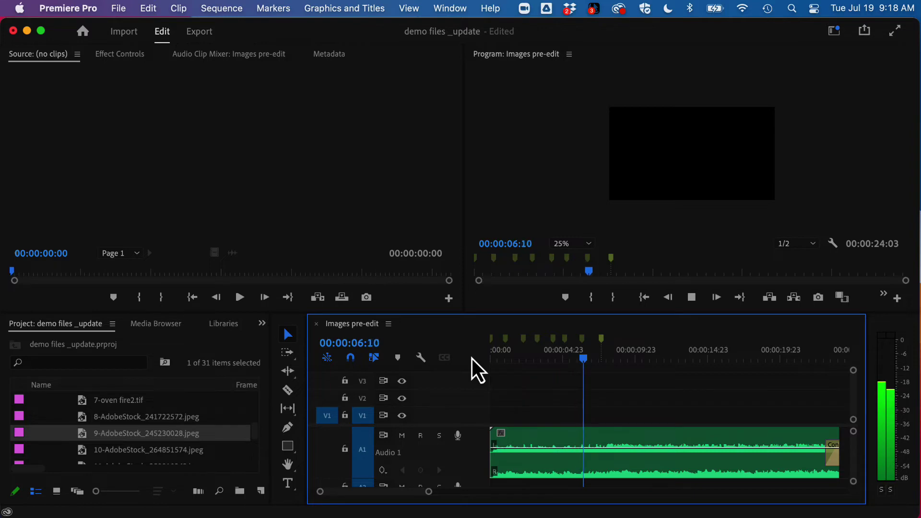
key(space)
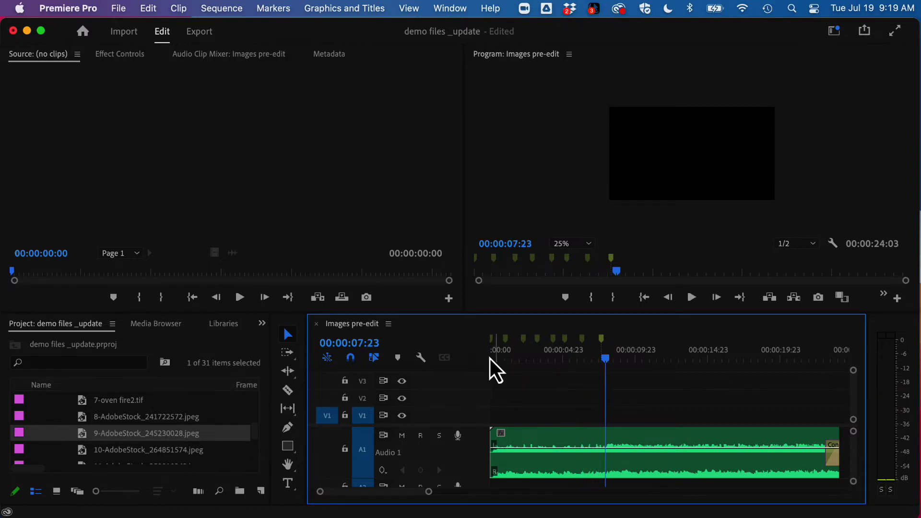
Move the last marker to 00:00:07:07 and add another marker at 00:00:08:01
drag(603, 341, 599, 343)
click(599, 341)
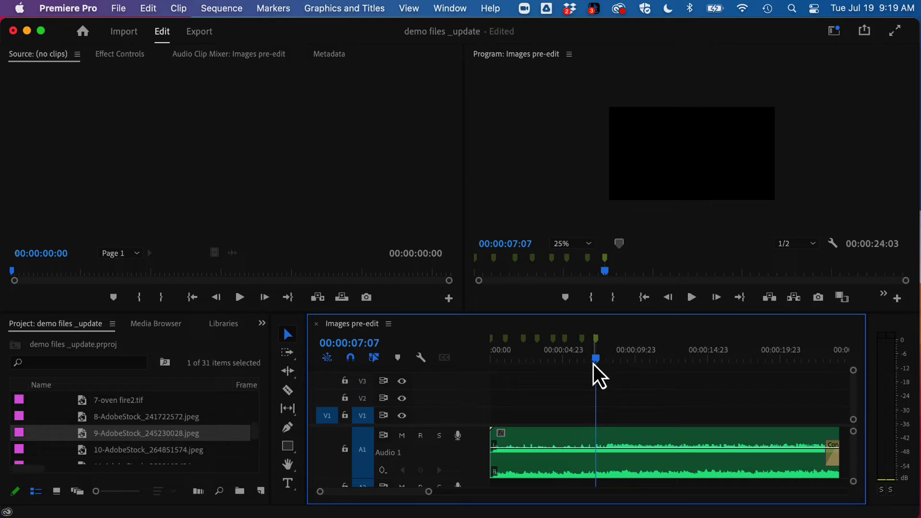
drag(599, 363, 609, 362)
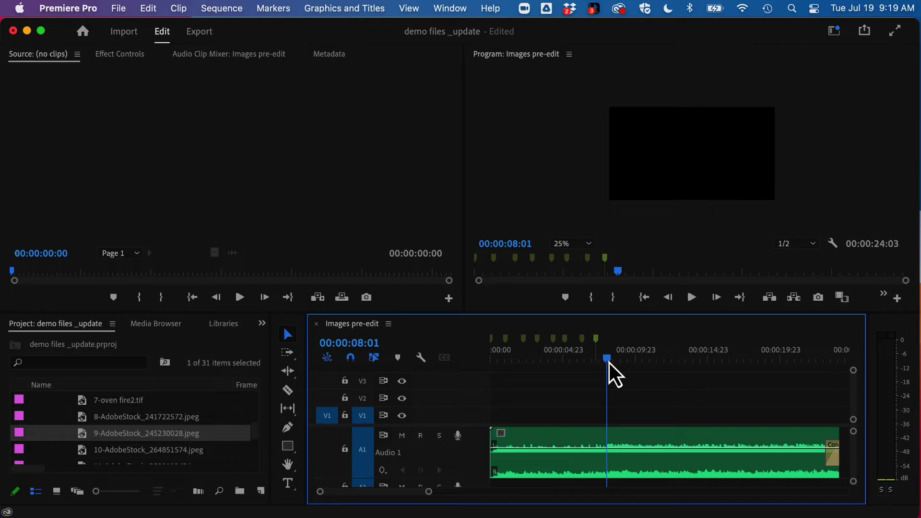
key(m)
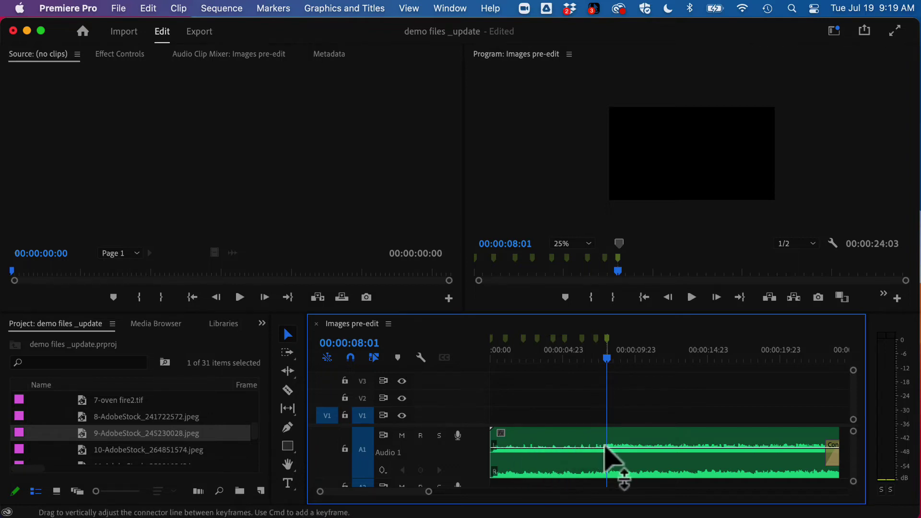
mouse_move(608, 448)
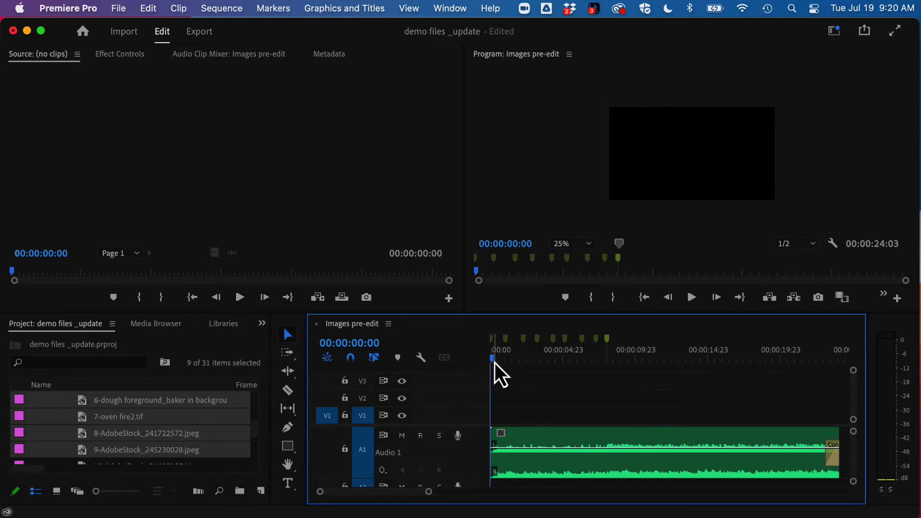
Select images 1 through 6 individually in the Images bin
click(105, 435)
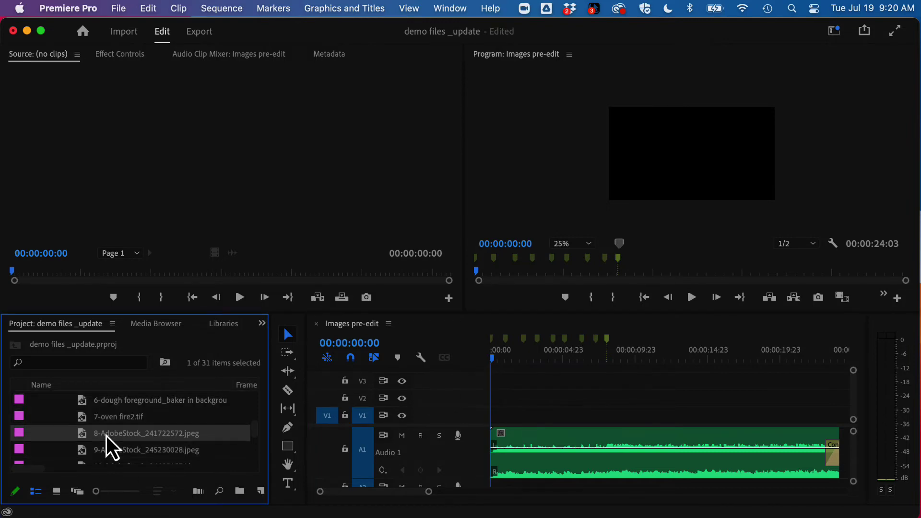
scroll(106, 436, up, 3)
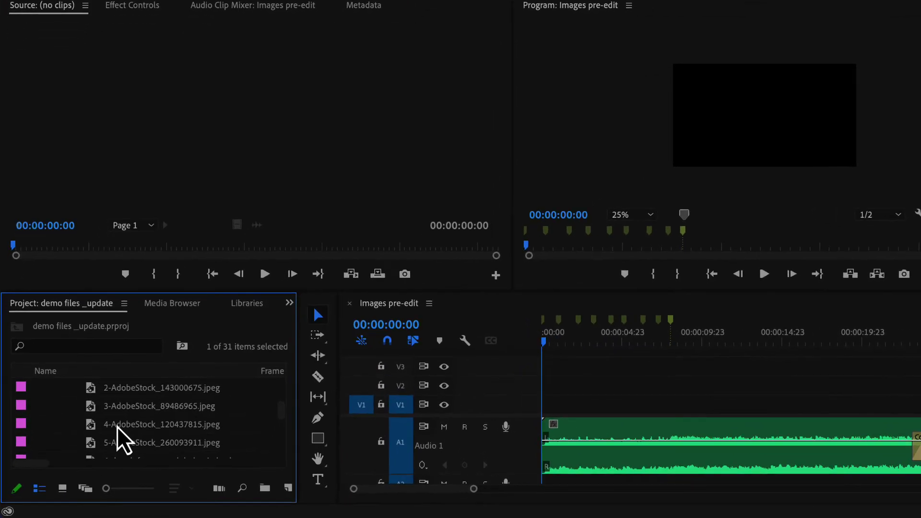
scroll(118, 429, up, 1)
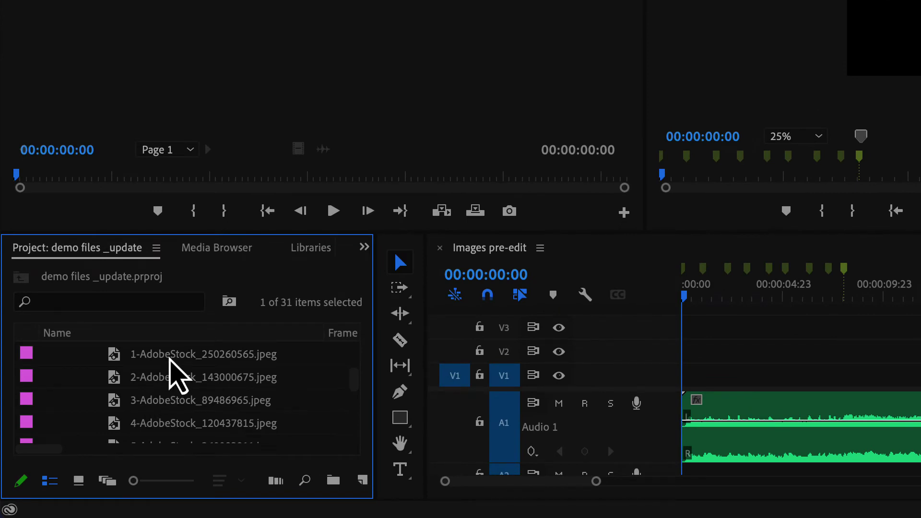
click(170, 359)
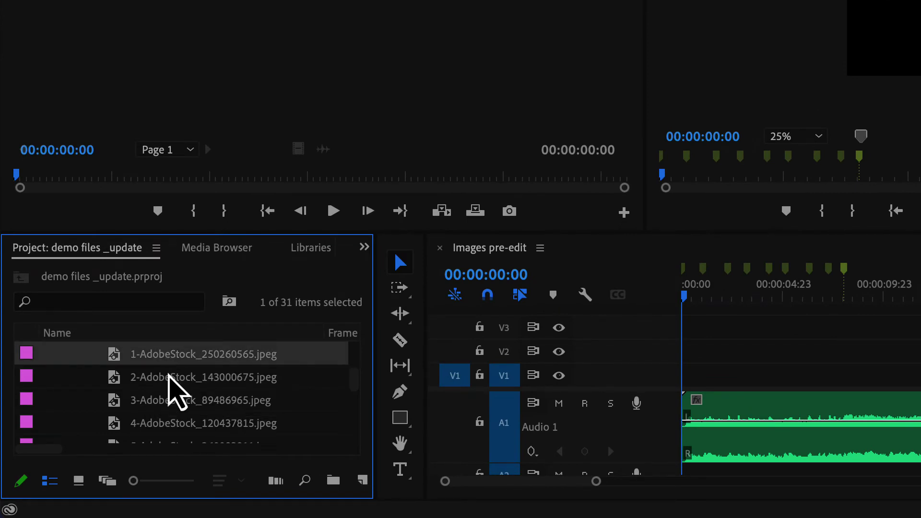
ctrl+click(189, 400)
ctrl+click(186, 377)
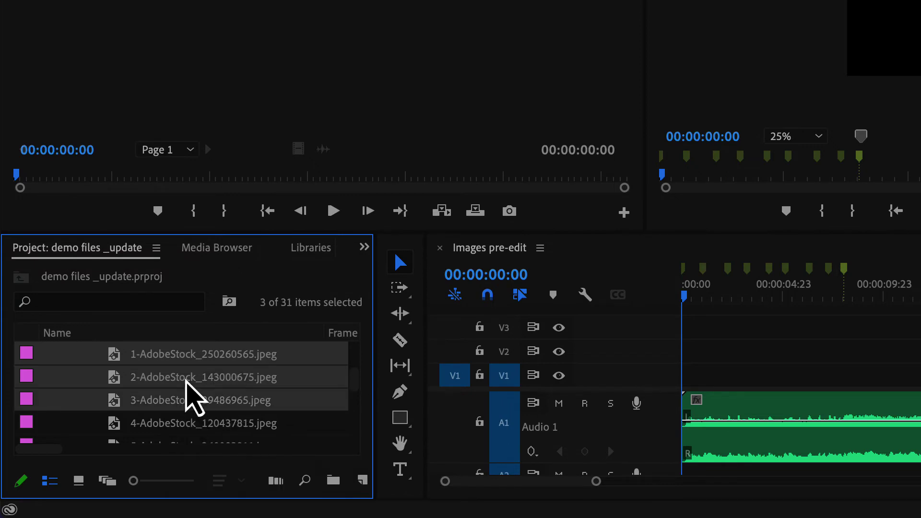
ctrl+click(194, 424)
scroll(193, 424, down, 2)
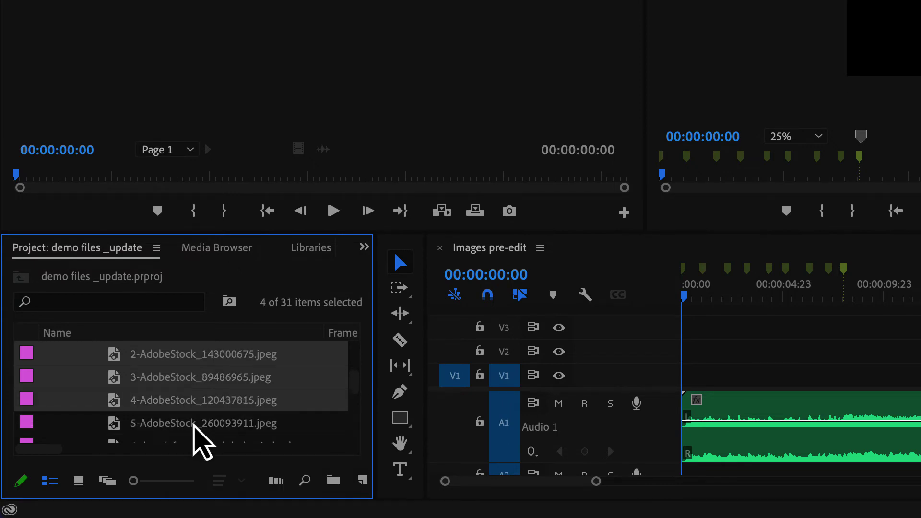
ctrl+click(193, 424)
ctrl+click(194, 401)
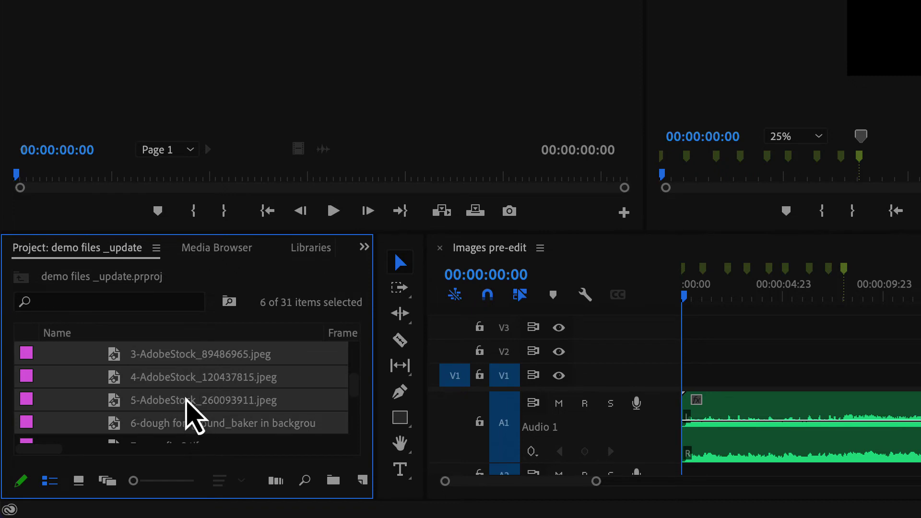
scroll(187, 402, down, 5)
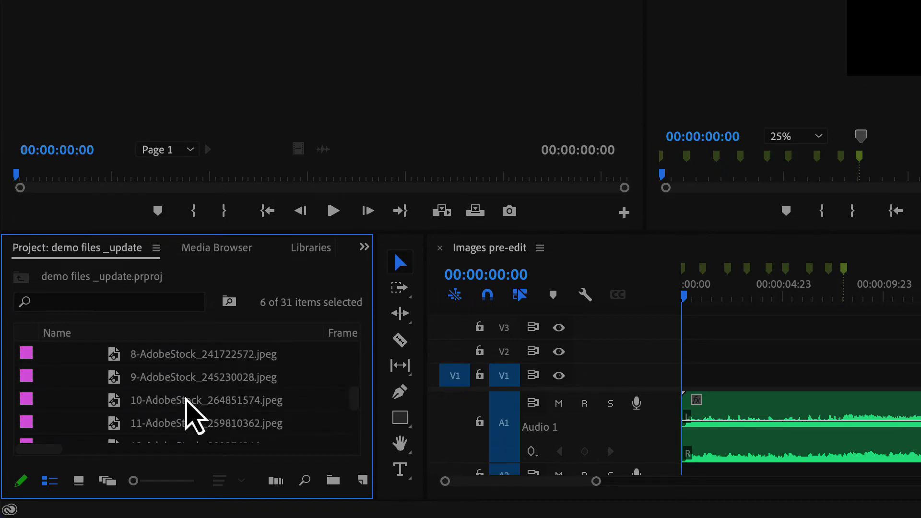
Select the whole range of images between 9-AdobeStock_245230028.jpeg and 1-AdobeStock_250260565.jpeg in the Images bin
click(186, 384)
scroll(186, 384, up, 5)
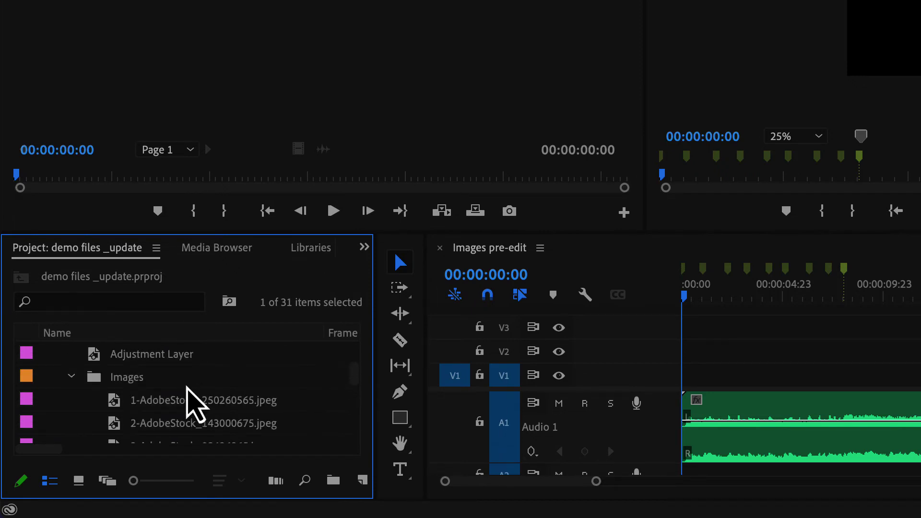
shift+click(188, 406)
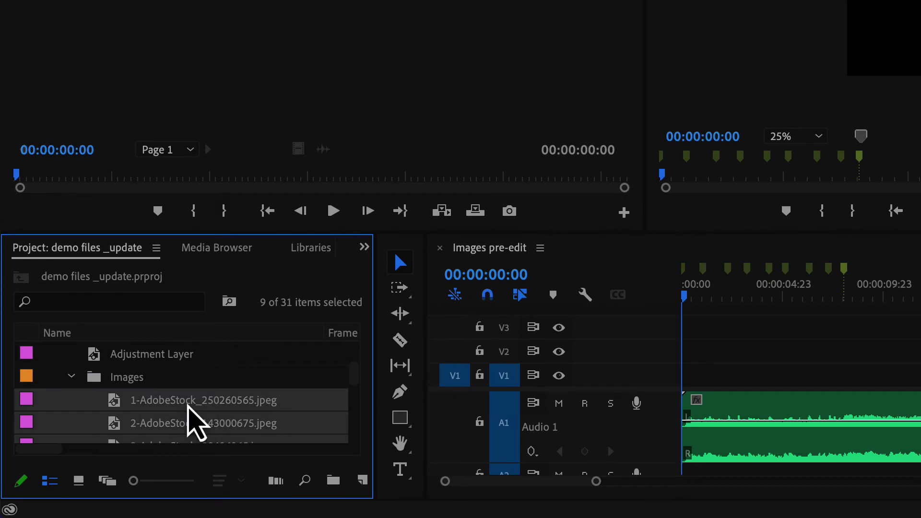
Automate the selected images to the sequence with Selection Order, At Unnumbered Markers and Overwrite Edit, and play the result from the start
click(277, 484)
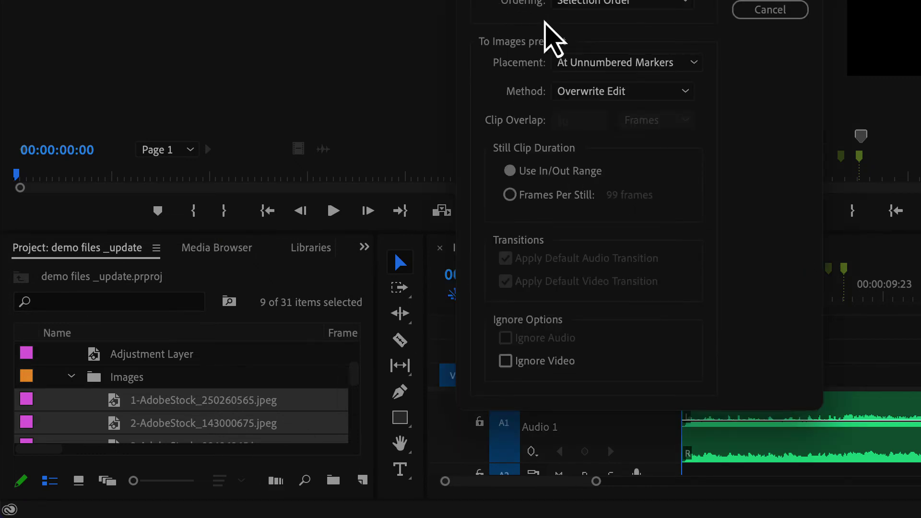
click(616, 4)
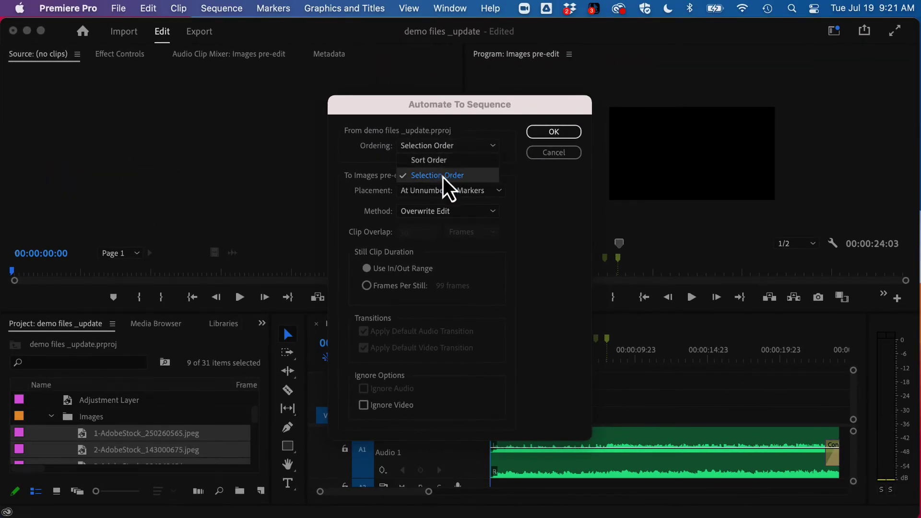
click(442, 177)
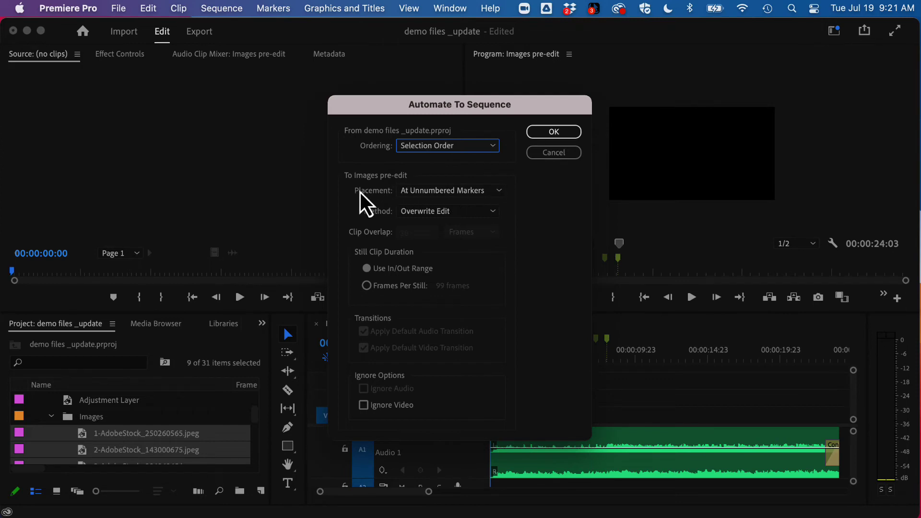
click(439, 191)
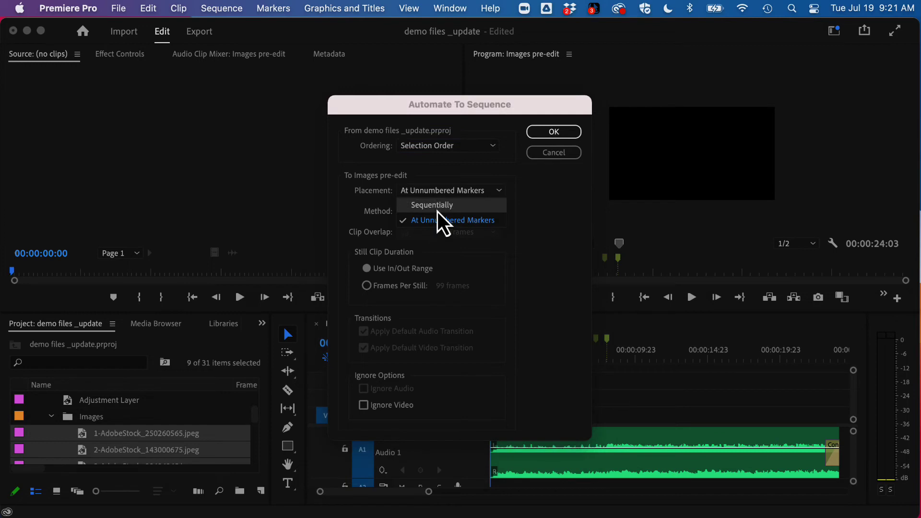
click(540, 201)
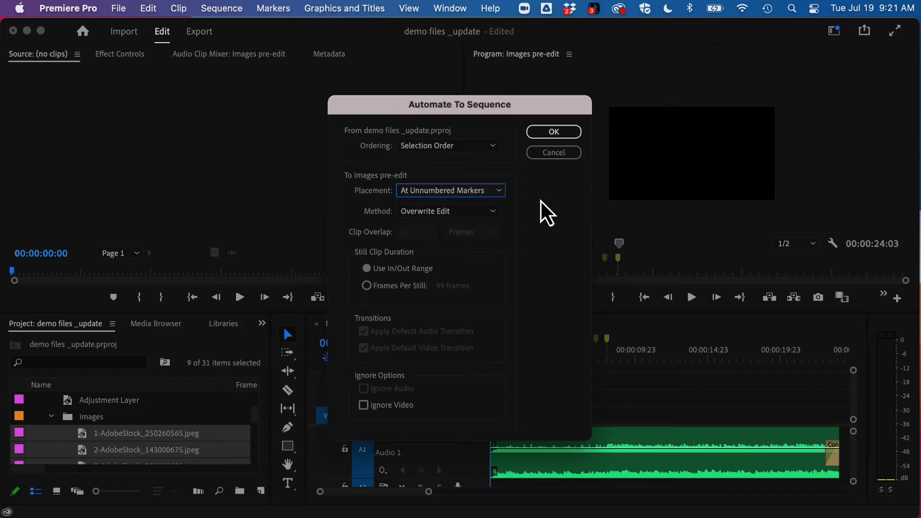
click(439, 217)
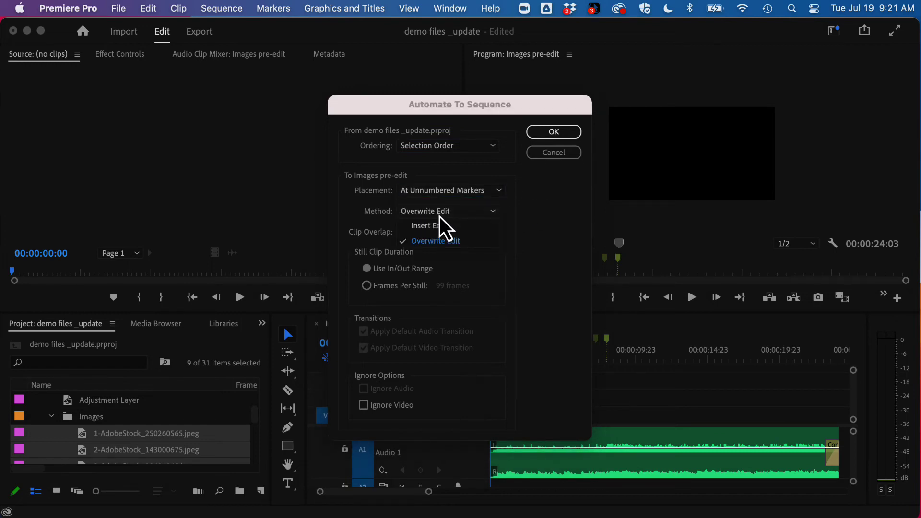
click(441, 240)
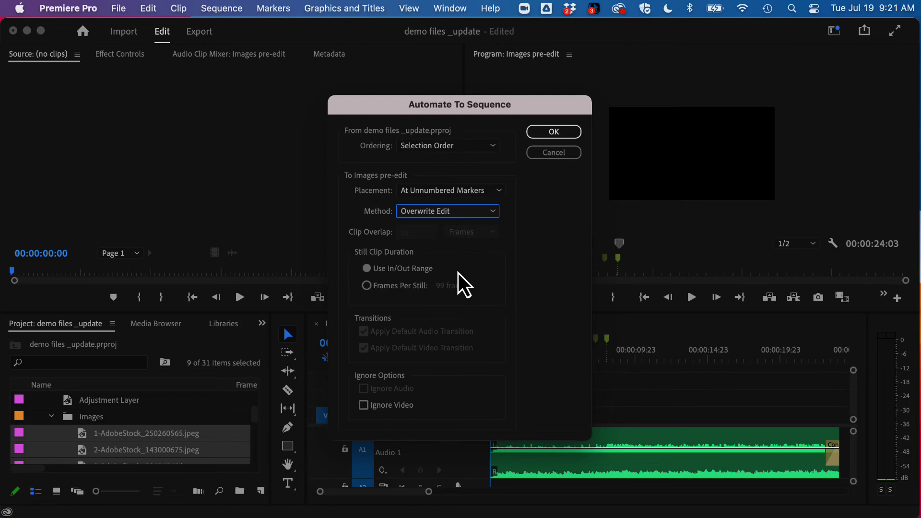
click(553, 132)
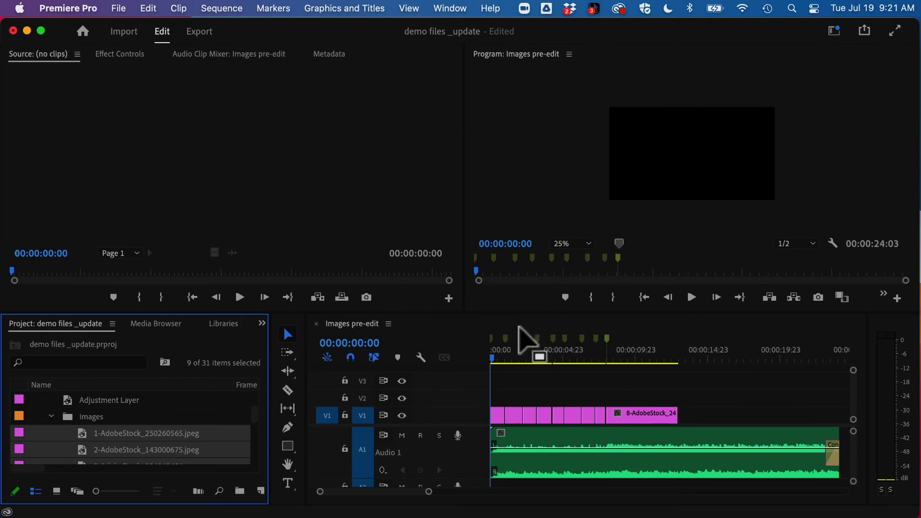
key(space)
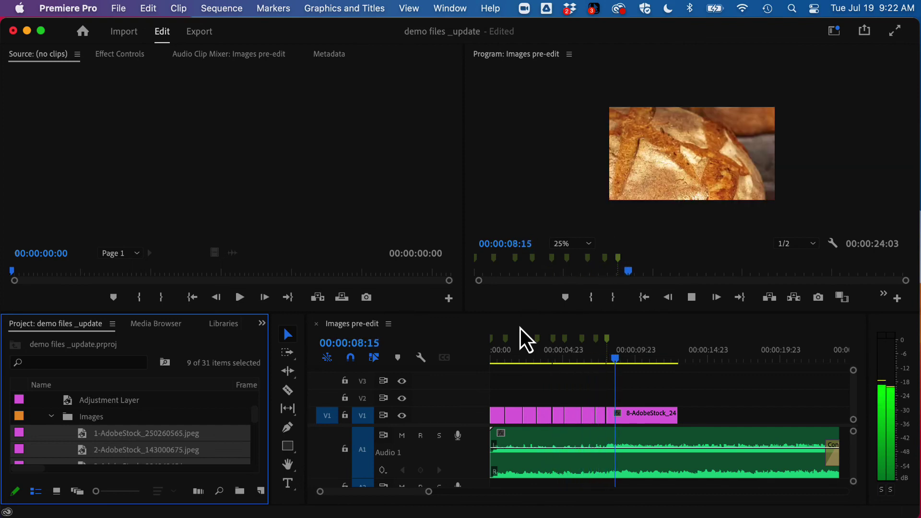
key(space)
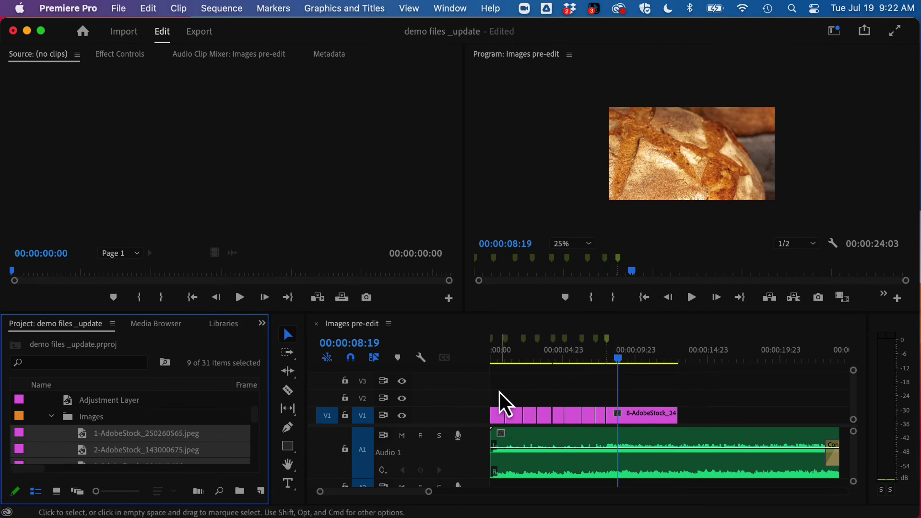
Apply Scale to Frame Size to all the image clips on track V1 of the Images pre-edit sequence
drag(496, 392, 655, 415)
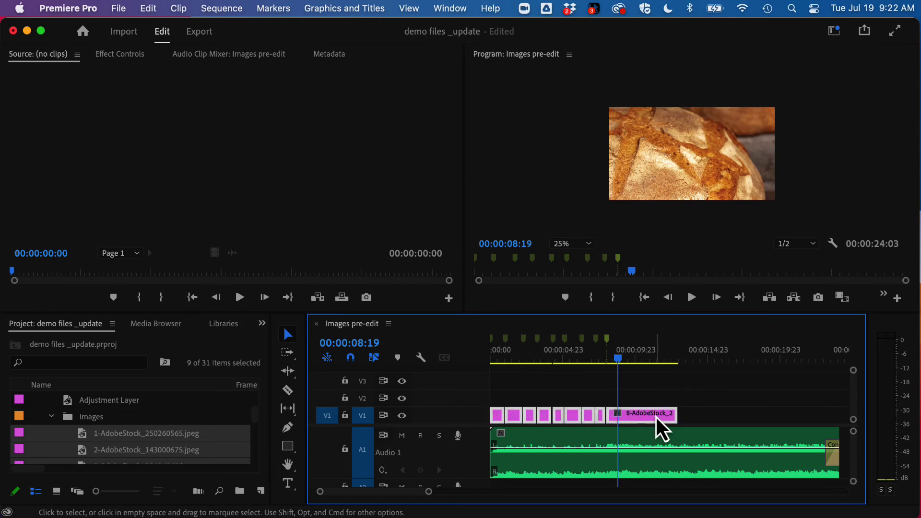
right_click(592, 416)
mouse_move(664, 517)
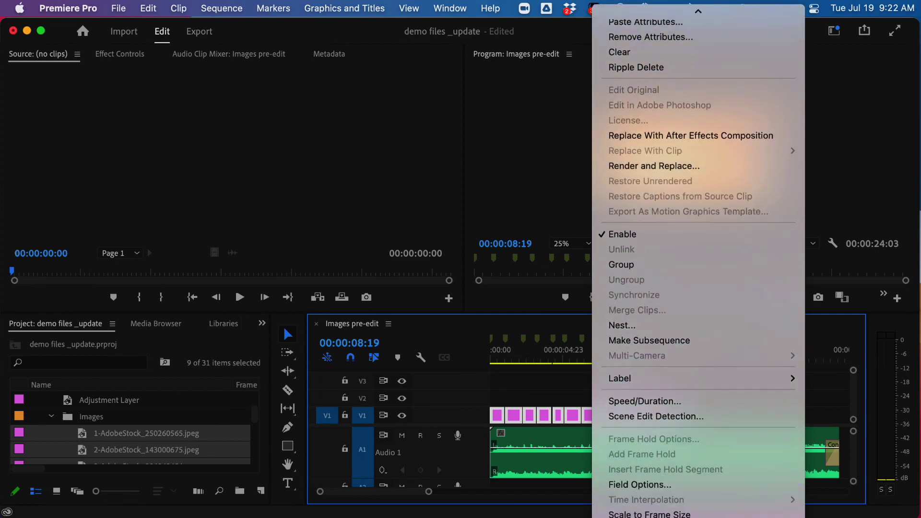
click(671, 514)
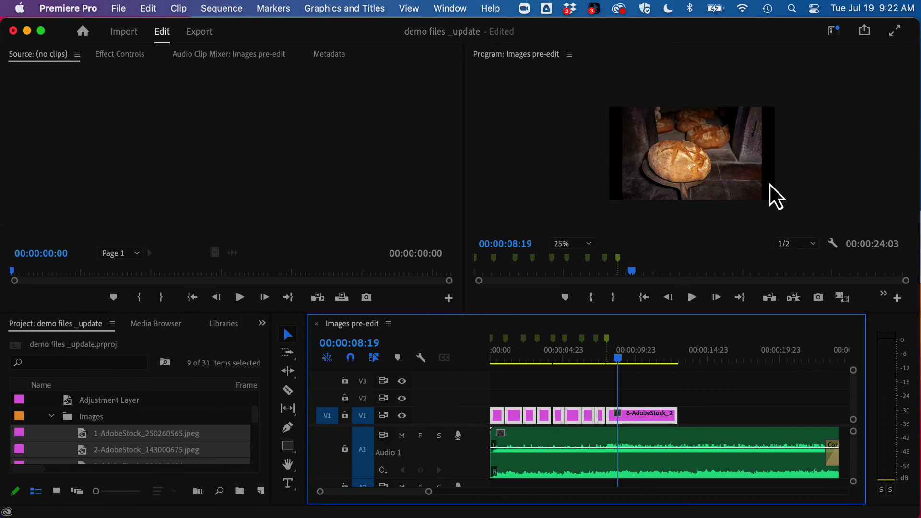
drag(770, 185, 669, 318)
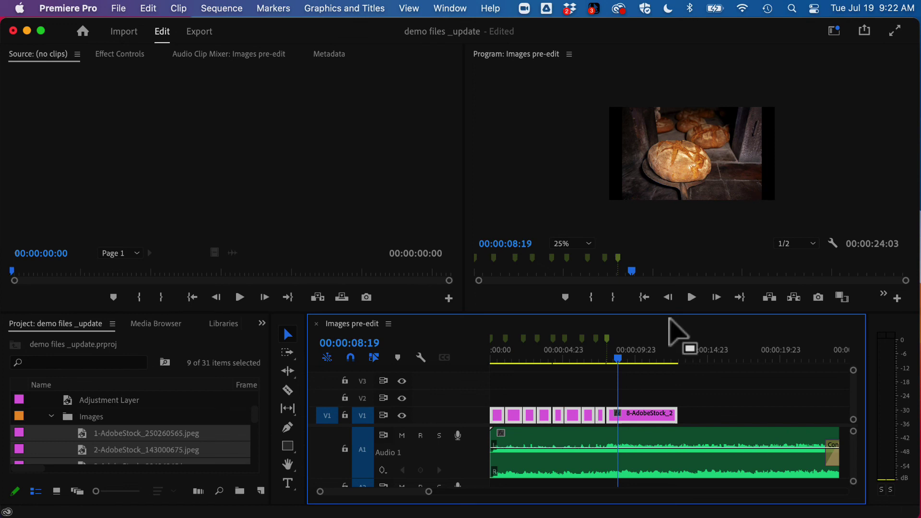